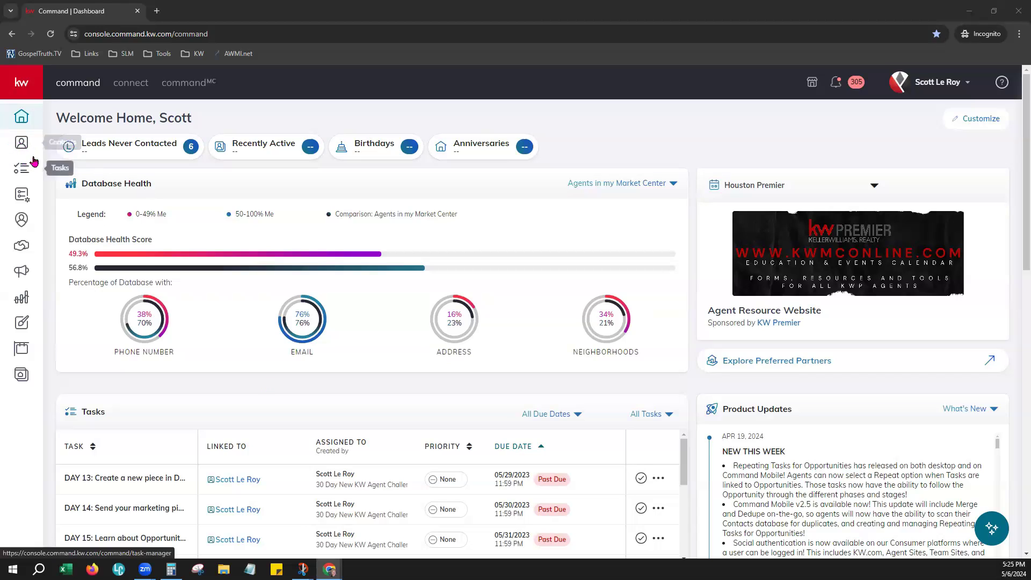
# - Open the personal account's contacts and export all owned contacts
pyautogui.click(16, 148)
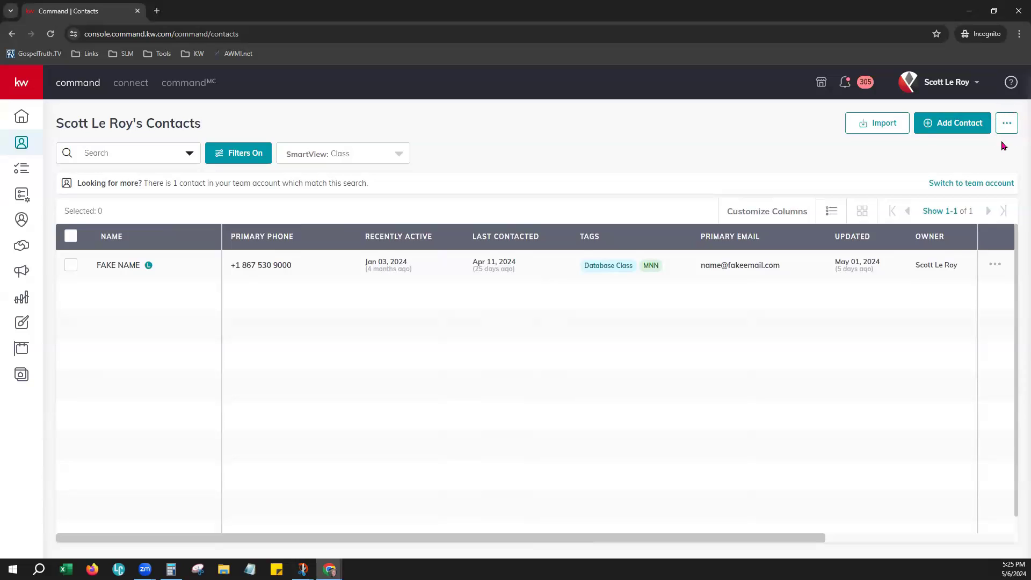
pyautogui.click(1012, 126)
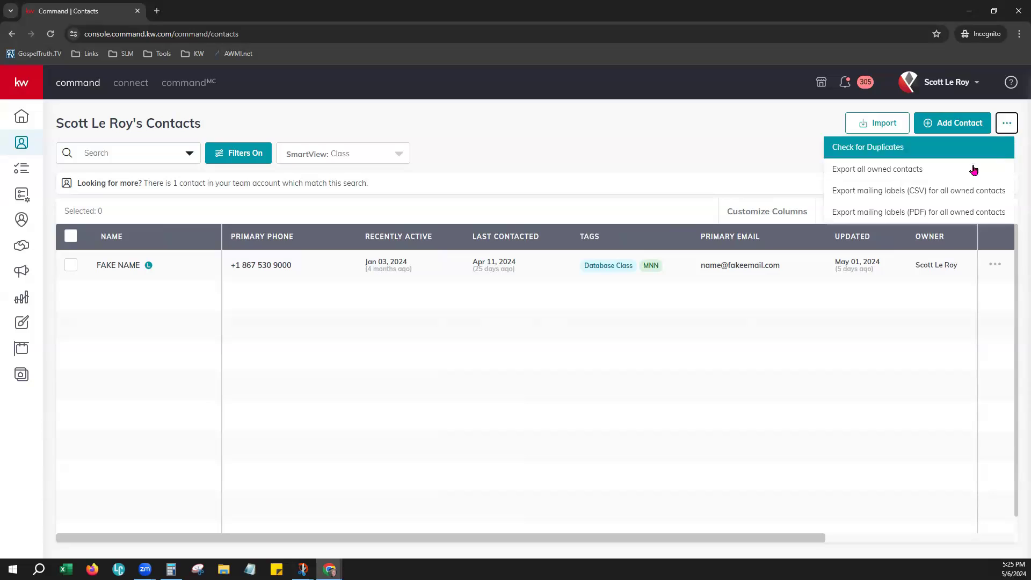
pyautogui.click(922, 170)
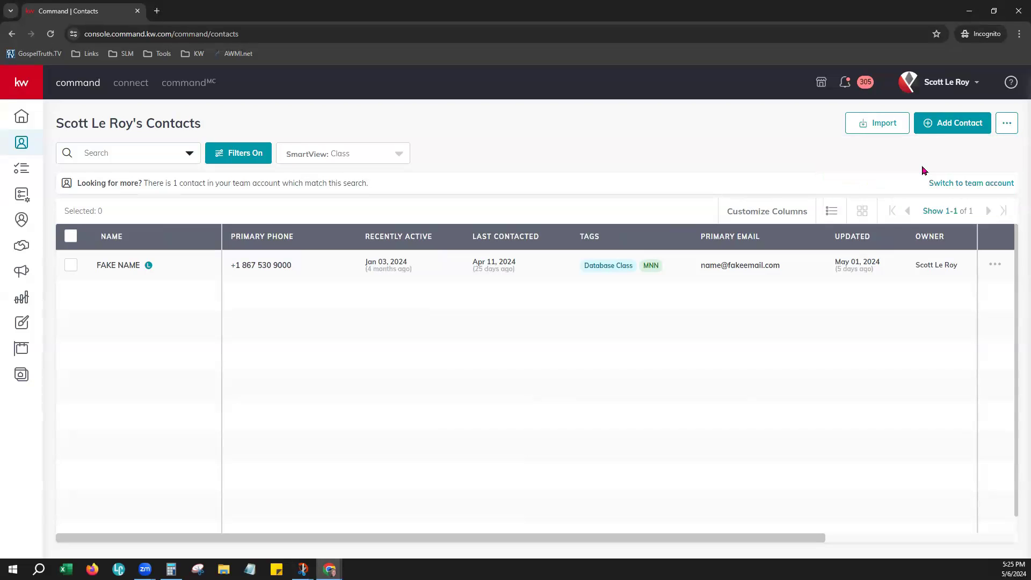
pyautogui.moveTo(362, 80); pyautogui.dragTo(665, 81)
pyautogui.click(666, 79)
# - Refresh the contacts page and check the notifications for the Contact Export download
pyautogui.click(50, 34)
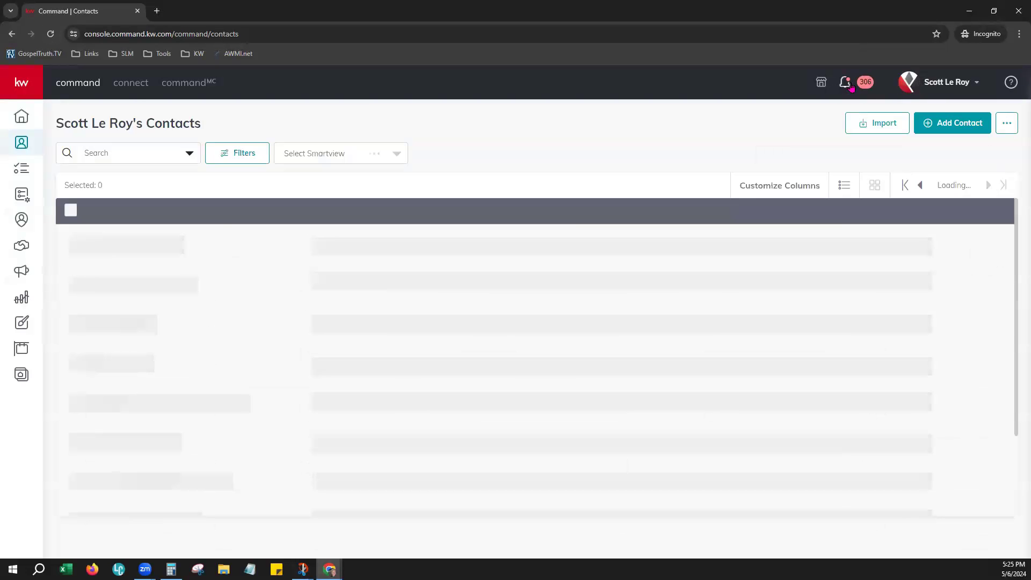
pyautogui.click(846, 83)
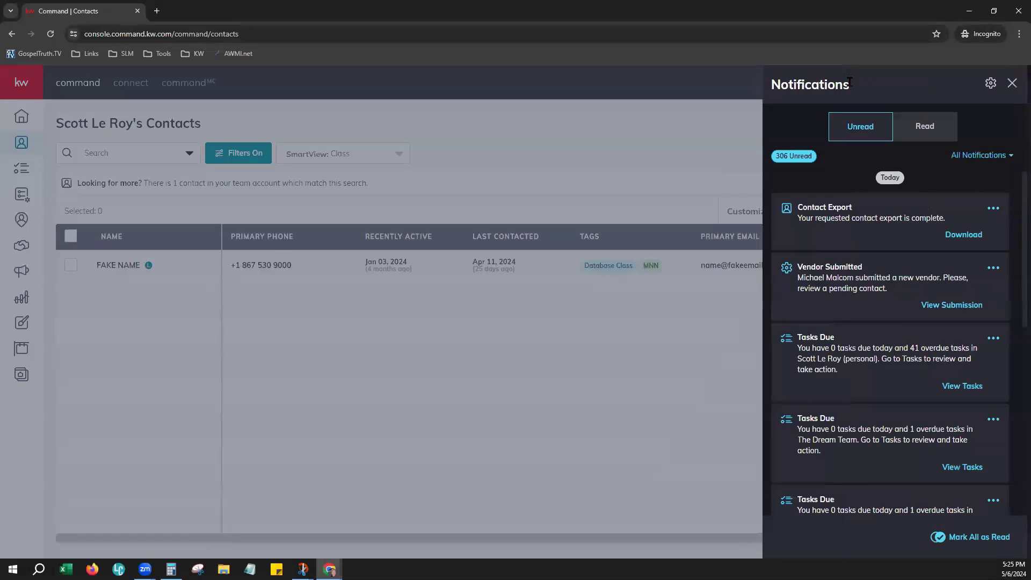
pyautogui.moveTo(796, 206); pyautogui.dragTo(861, 204)
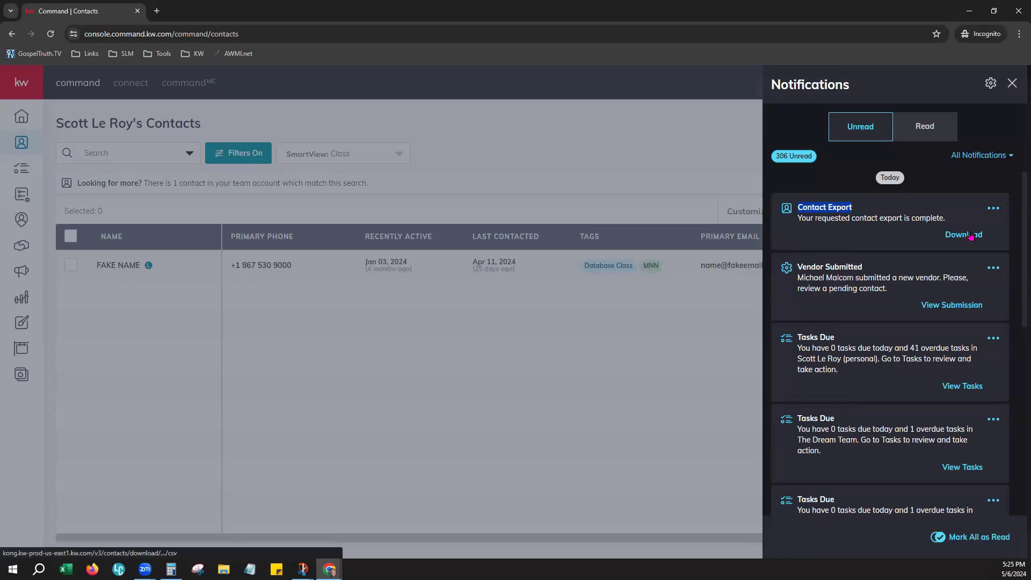
pyautogui.click(608, 161)
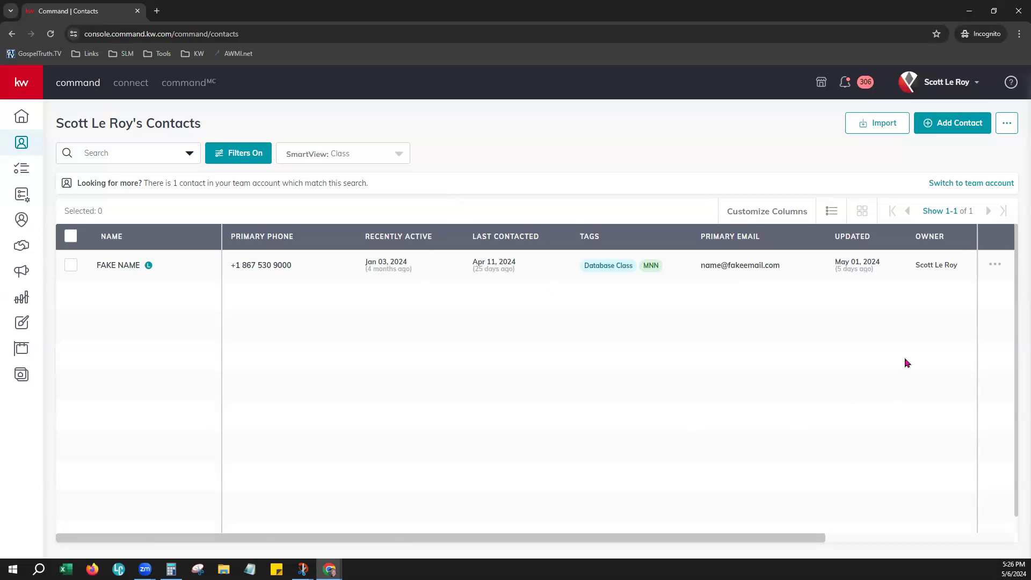
# - Show 500 contacts per page, select all listed contacts and export the selection
pyautogui.click(939, 214)
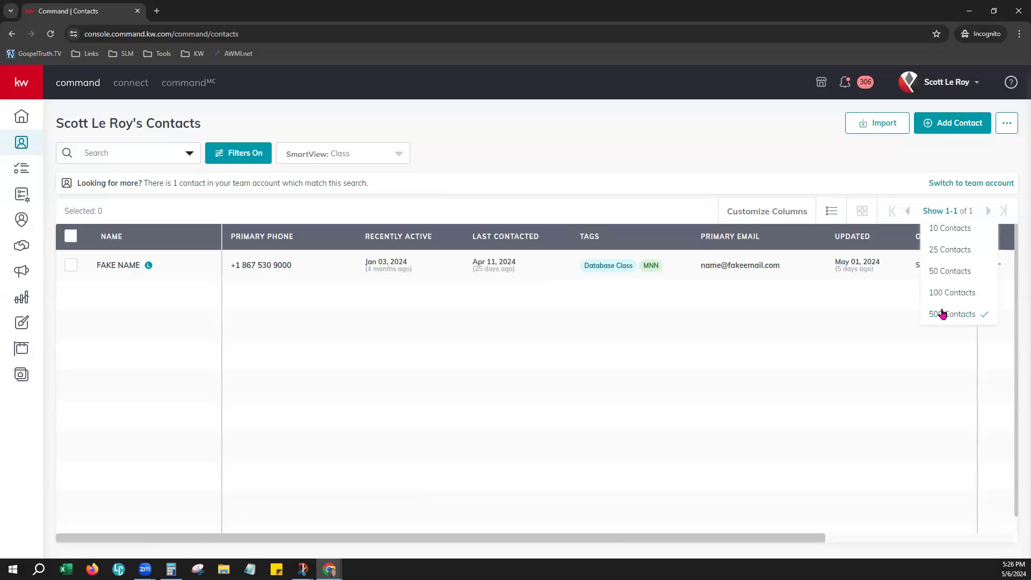
pyautogui.click(967, 315)
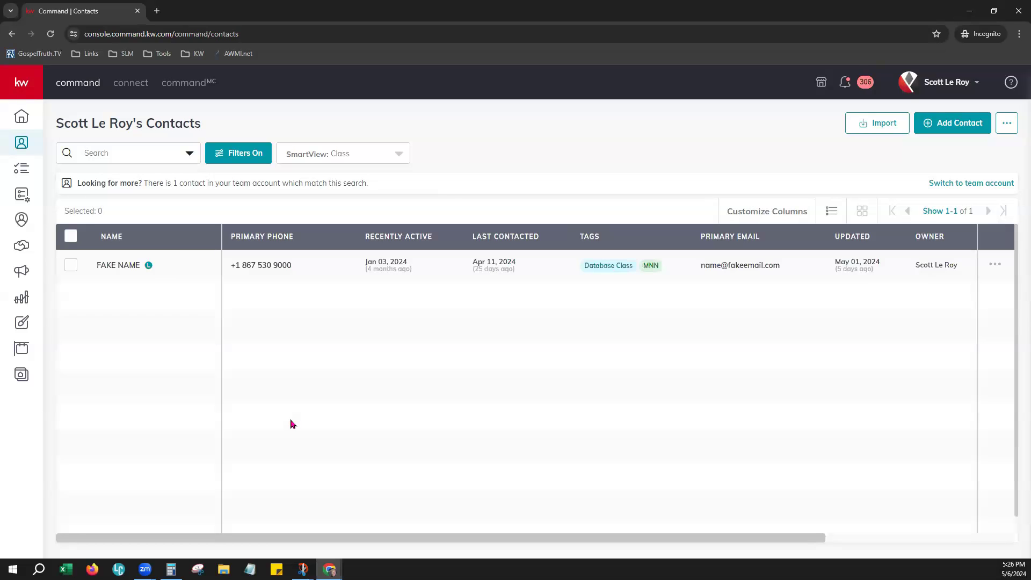
pyautogui.click(71, 265)
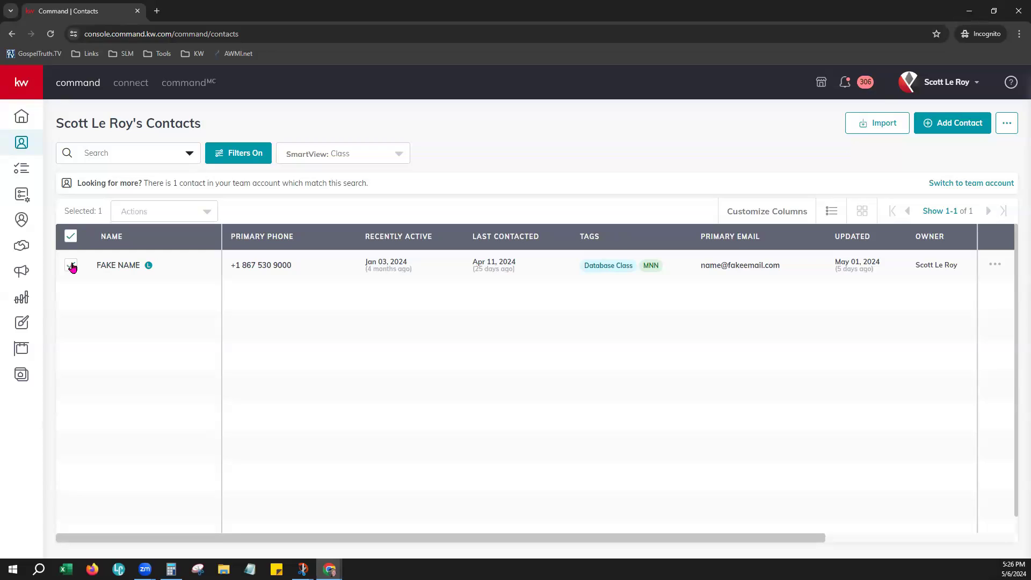
pyautogui.click(72, 266)
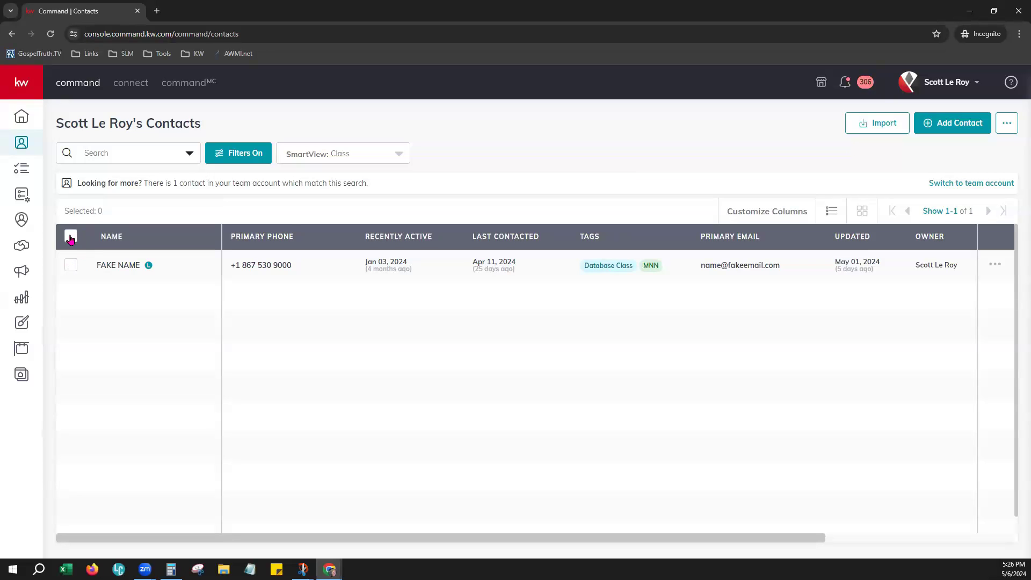
pyautogui.click(71, 237)
pyautogui.click(172, 210)
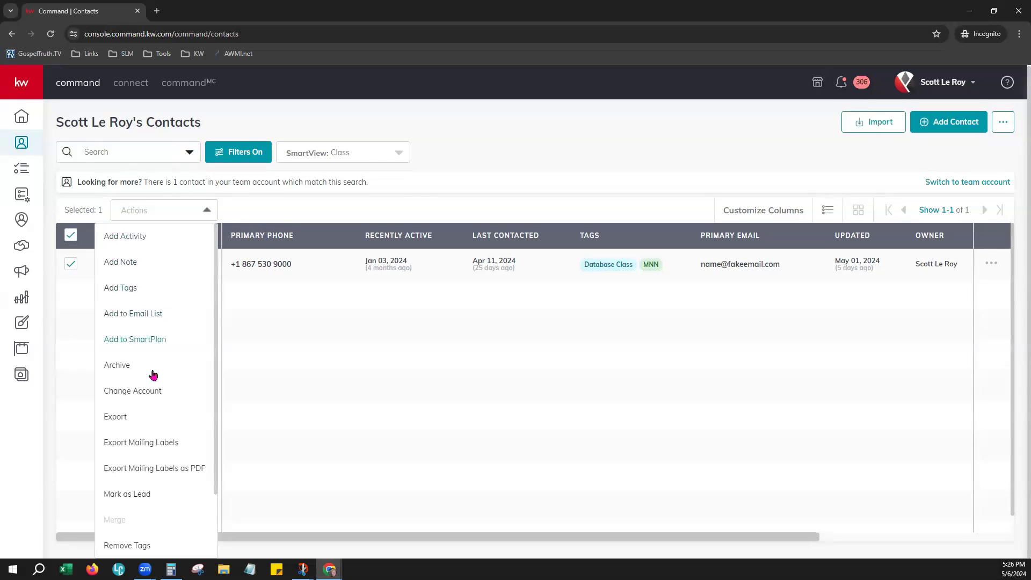
pyautogui.click(125, 421)
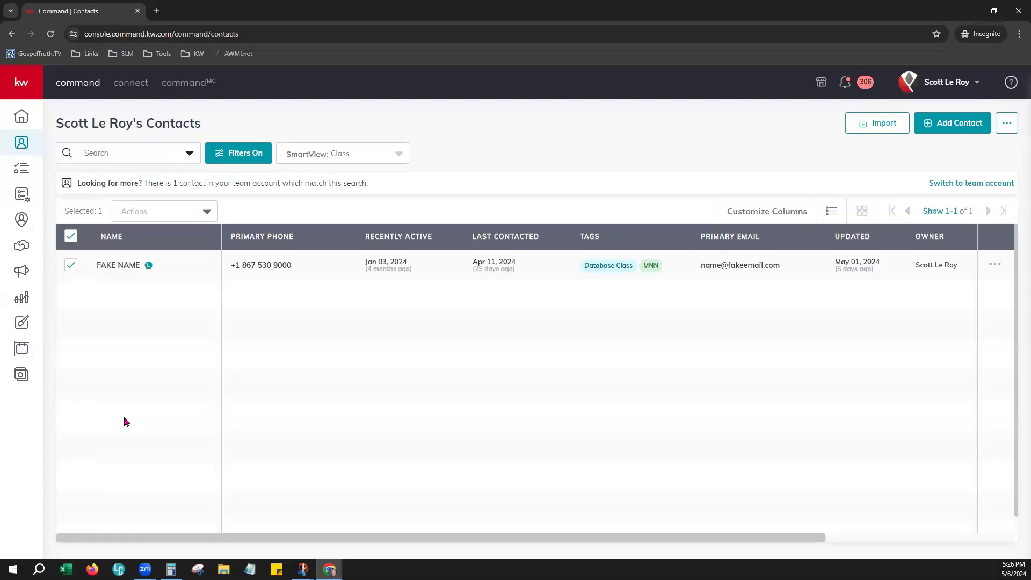
pyautogui.moveTo(401, 79); pyautogui.dragTo(615, 88)
# - Refresh the page and check the newest Contact Export notification for the selected contacts' export
pyautogui.click(50, 34)
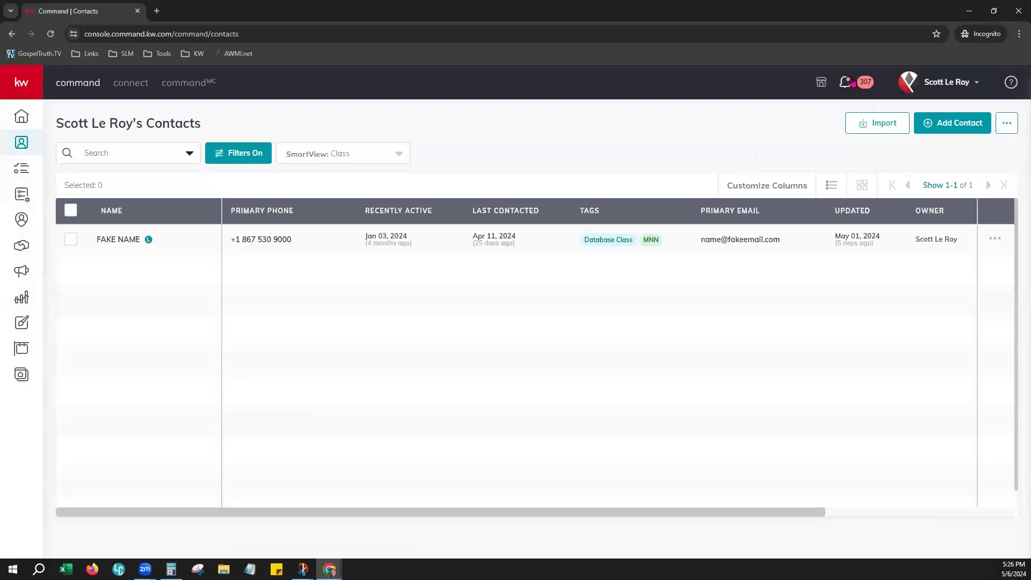
pyautogui.click(853, 81)
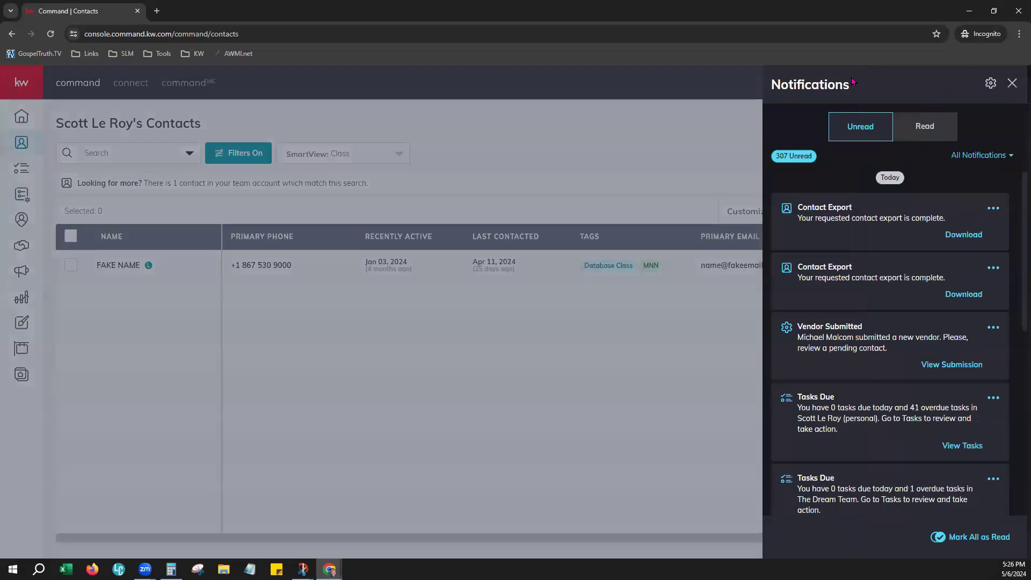
pyautogui.moveTo(797, 205); pyautogui.dragTo(863, 211)
pyautogui.click(630, 144)
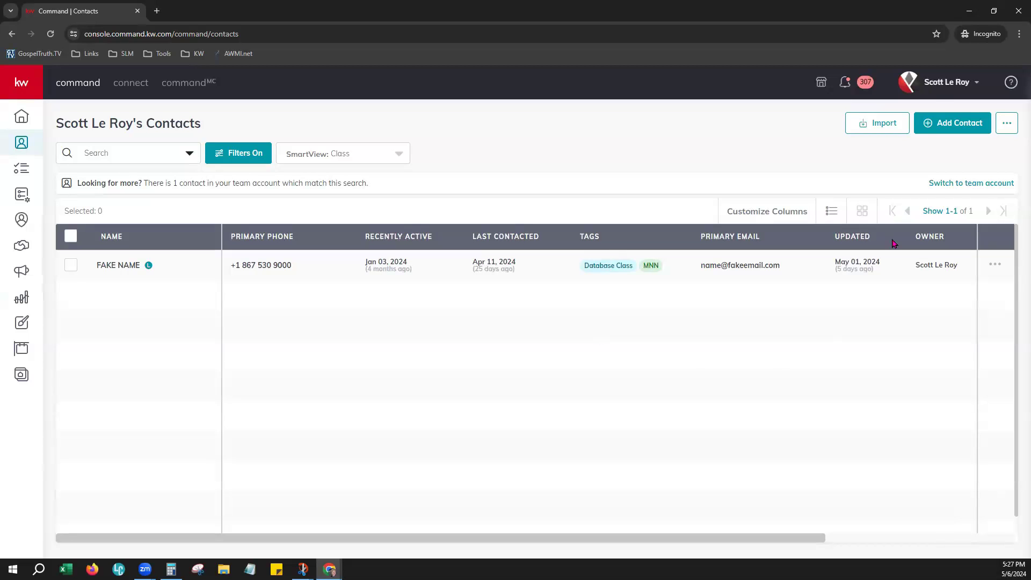
# - Switch to The Dream Team account and export all owned contacts there
pyautogui.click(948, 82)
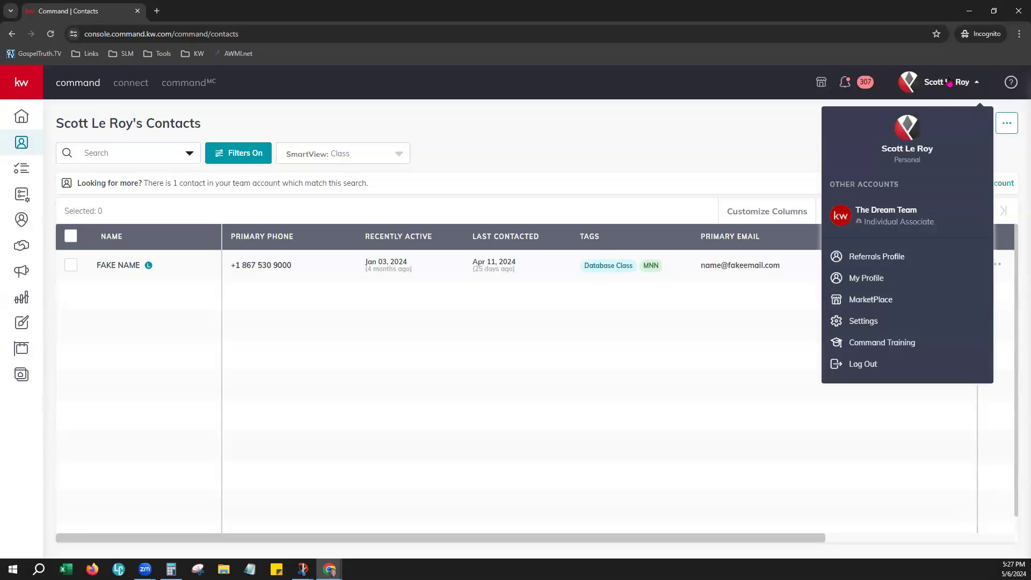
pyautogui.click(907, 219)
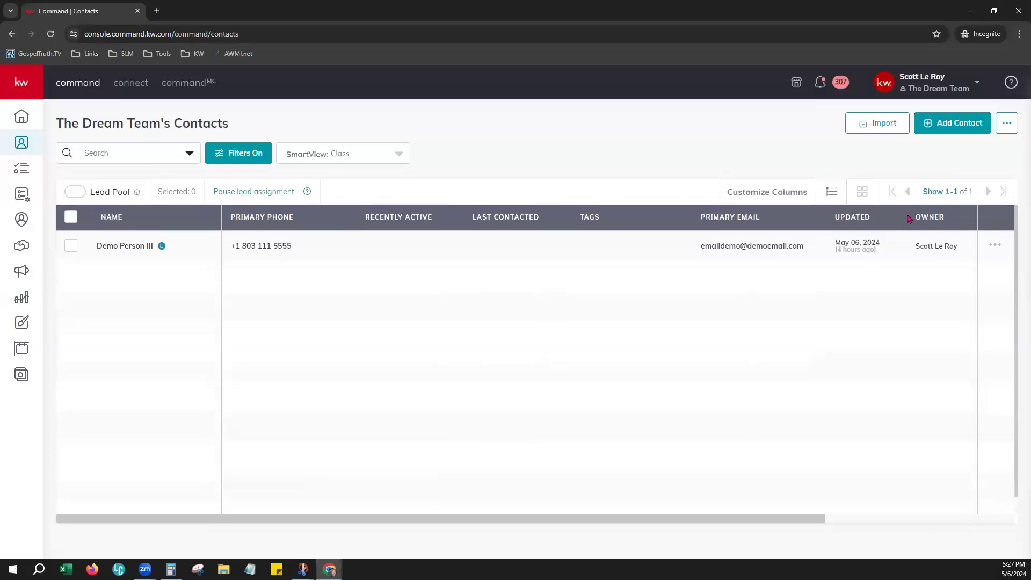
pyautogui.click(1012, 124)
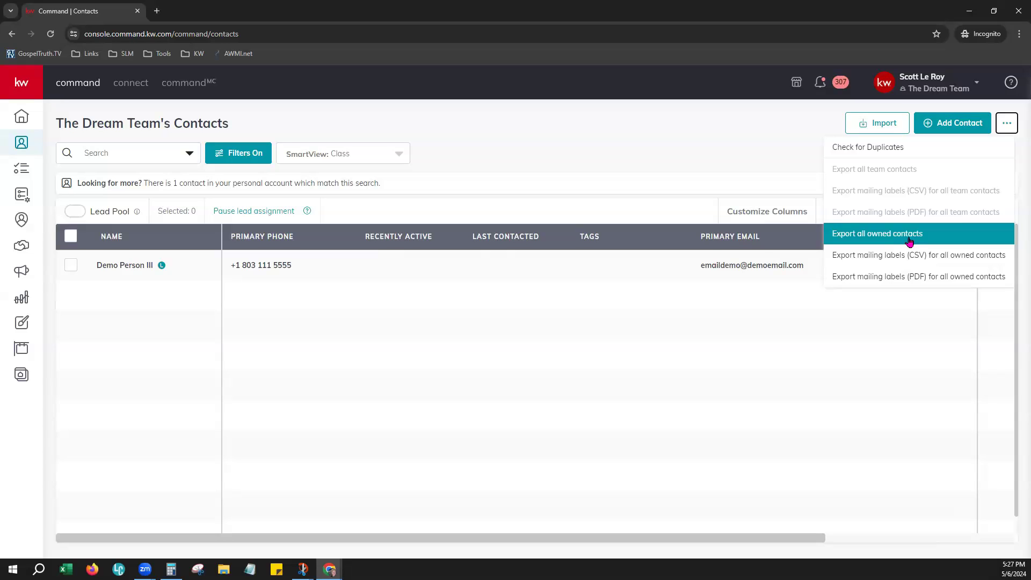
pyautogui.click(909, 241)
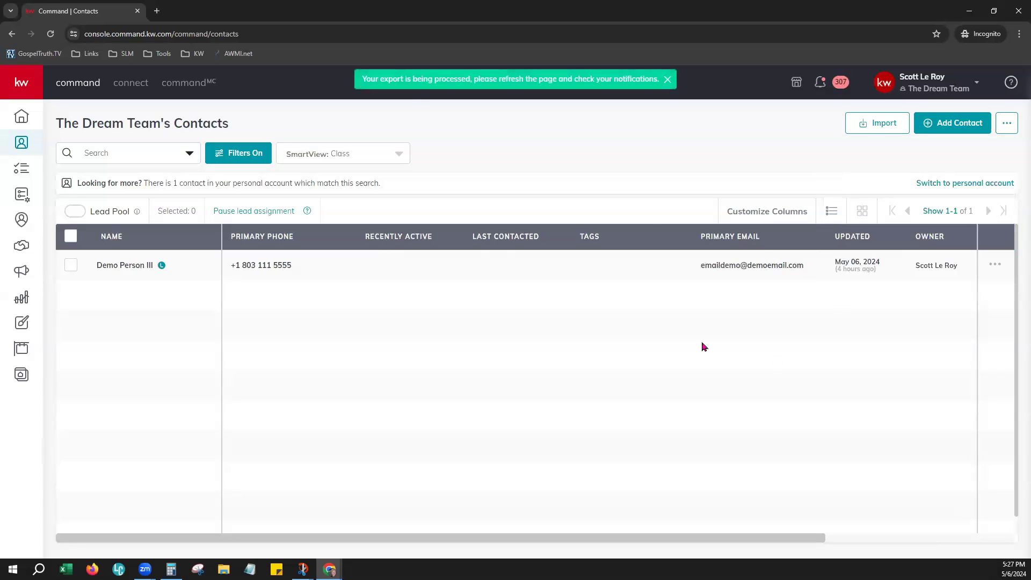
pyautogui.moveTo(364, 79); pyautogui.dragTo(553, 82)
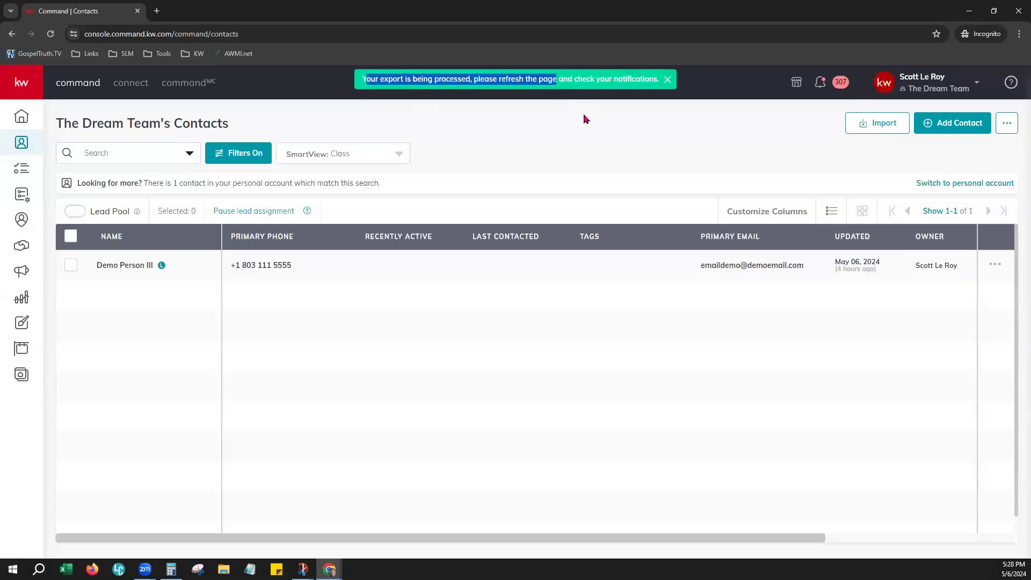
# - Refresh the team contacts page and check the Team Contact Export notification
pyautogui.click(50, 34)
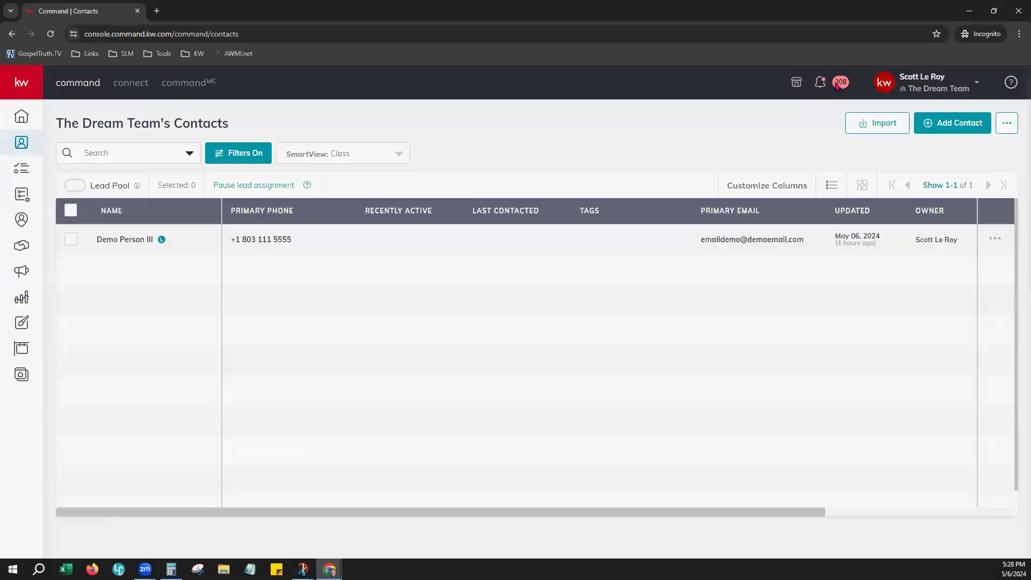
pyautogui.click(836, 86)
pyautogui.moveTo(799, 208); pyautogui.dragTo(880, 211)
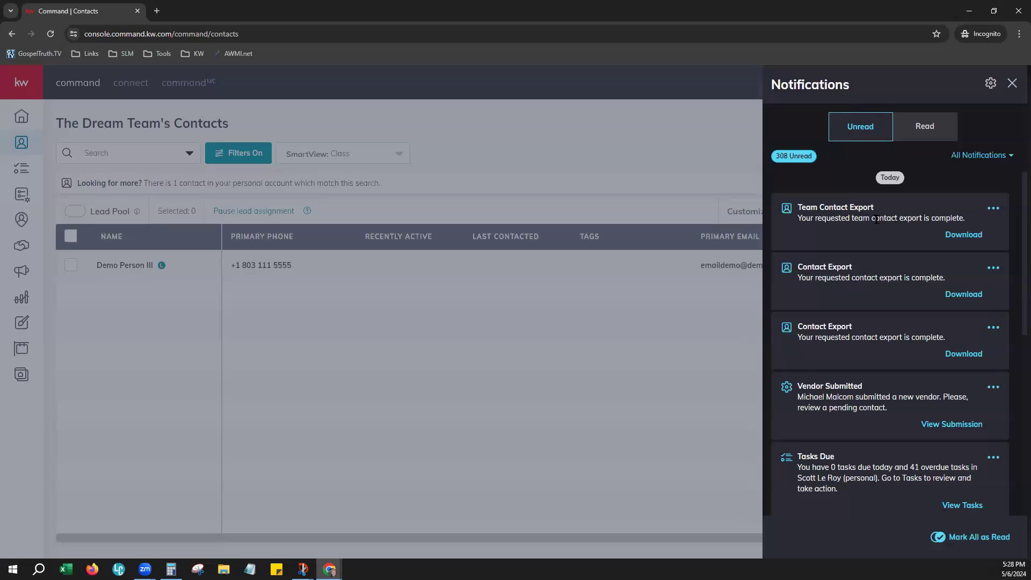
pyautogui.moveTo(800, 216); pyautogui.dragTo(896, 232)
pyautogui.click(898, 234)
pyautogui.click(512, 130)
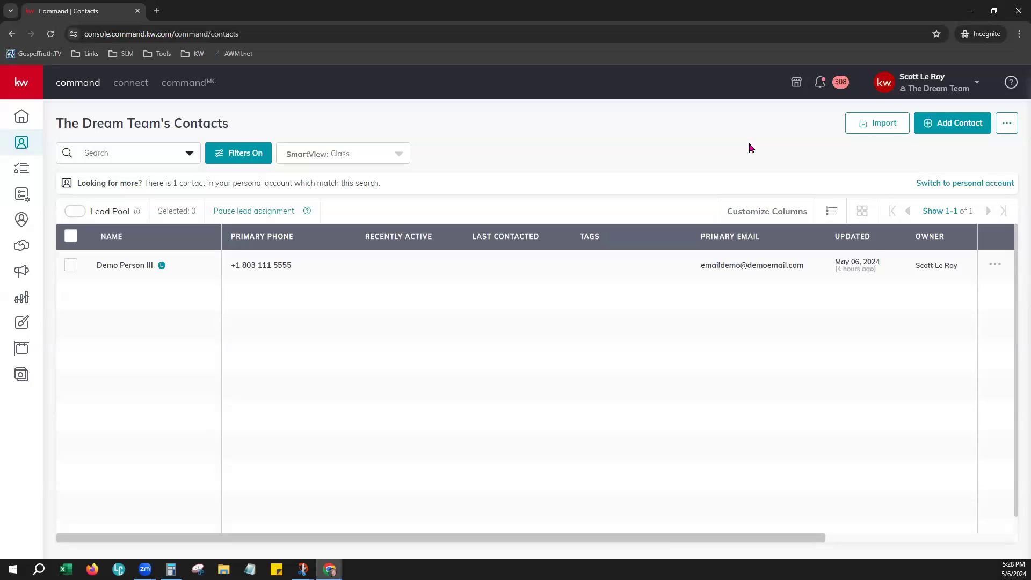
# - Check which export options the team account offers, both for the whole contact list and as bulk actions on all selected contacts
pyautogui.click(1012, 126)
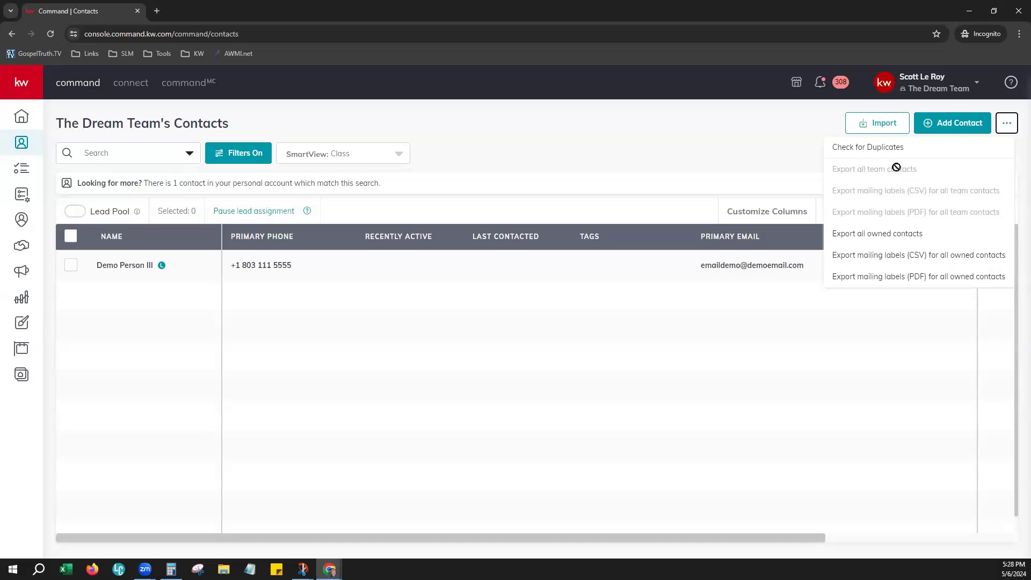
pyautogui.click(701, 153)
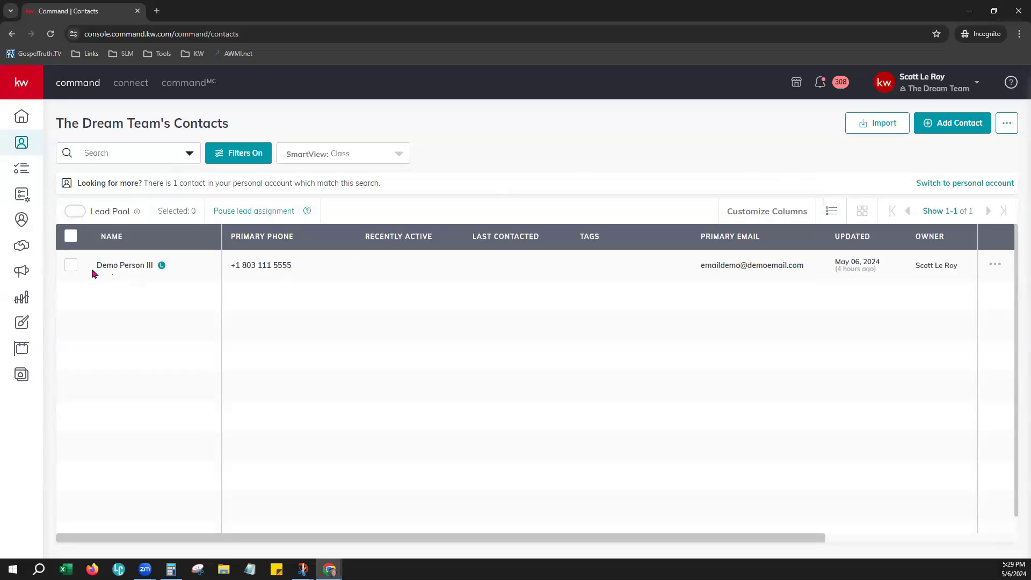
pyautogui.click(70, 266)
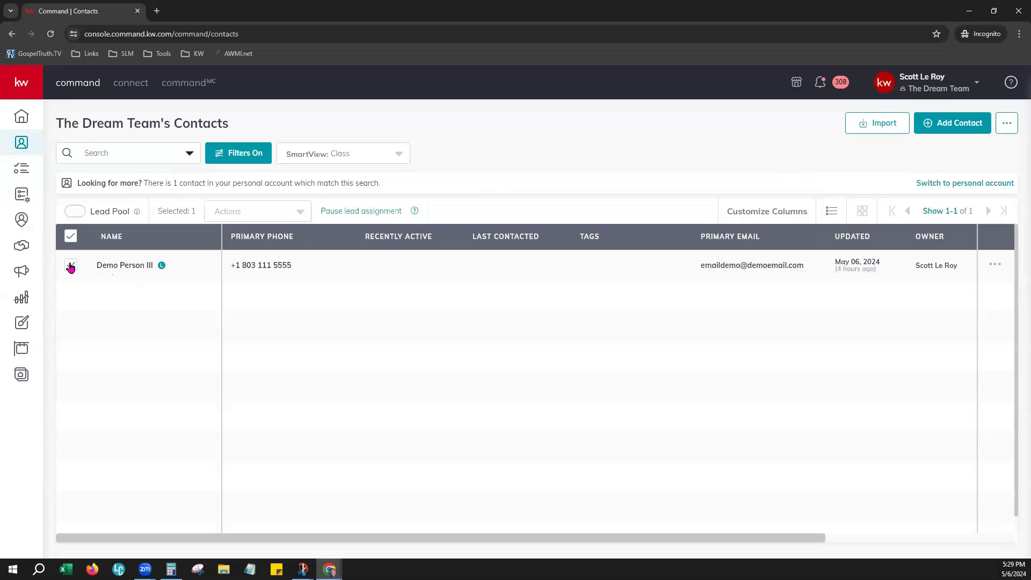
pyautogui.click(75, 267)
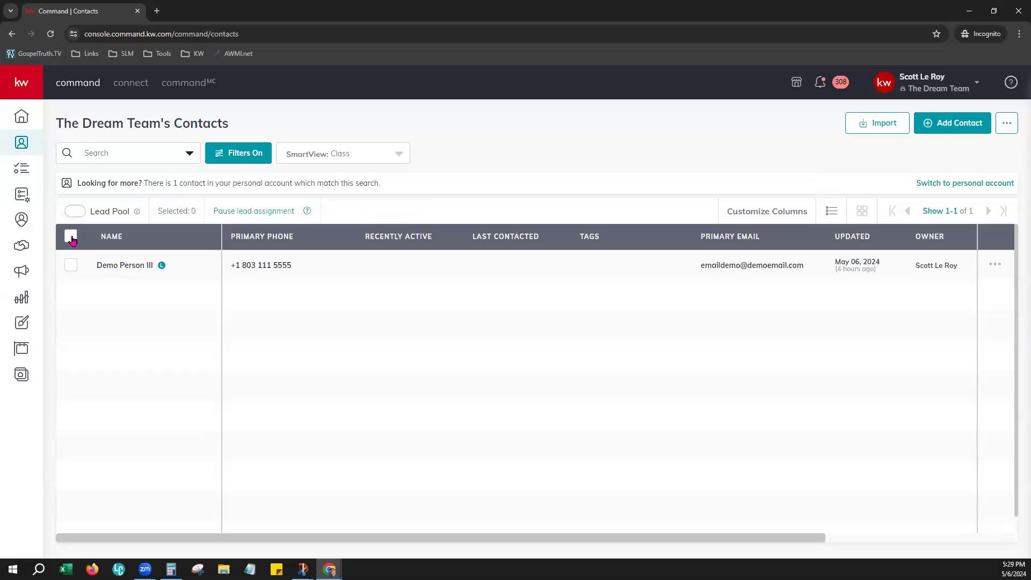
pyautogui.click(72, 237)
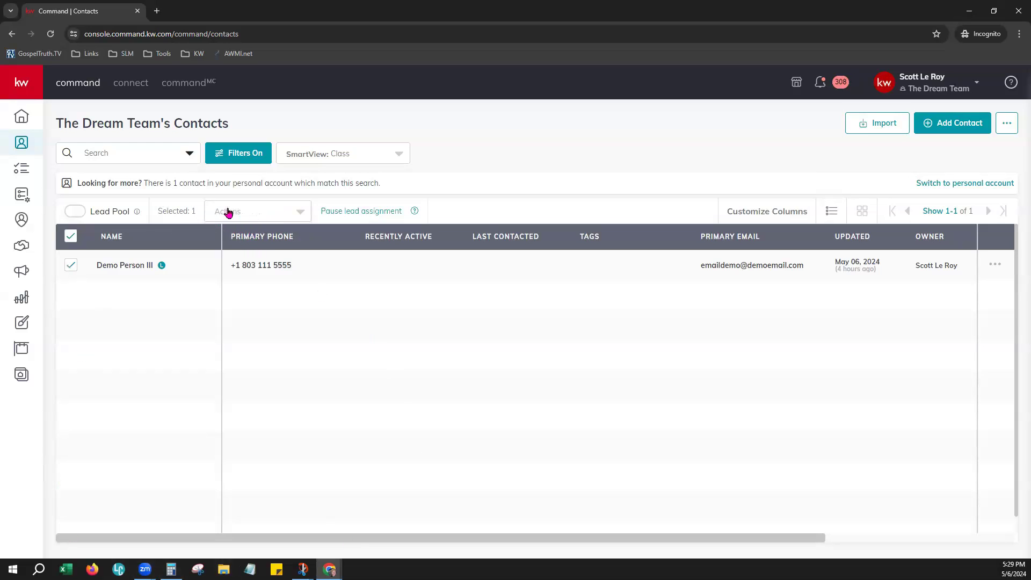
pyautogui.click(269, 209)
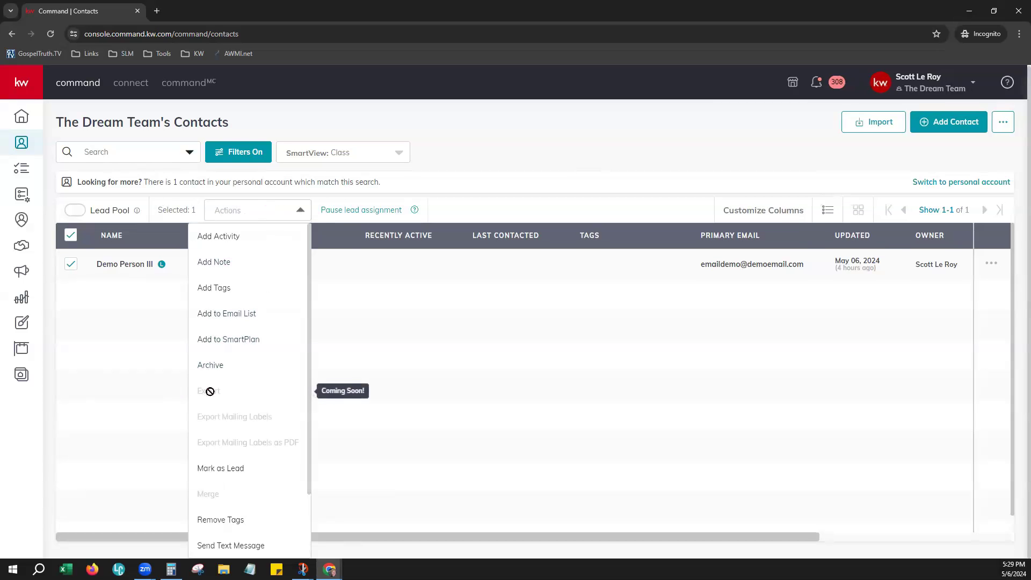
pyautogui.click(434, 277)
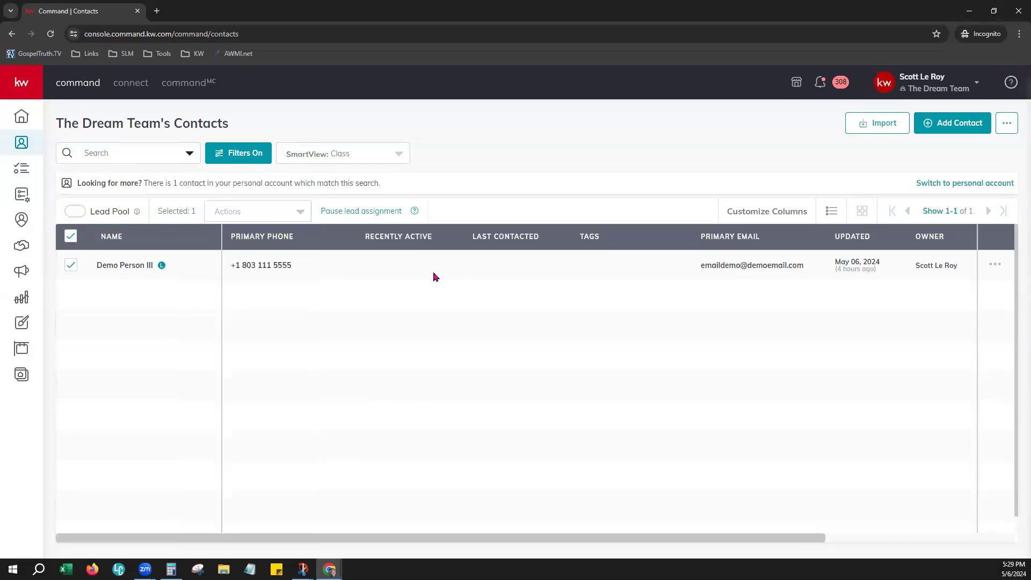
pyautogui.click(309, 210)
pyautogui.click(358, 328)
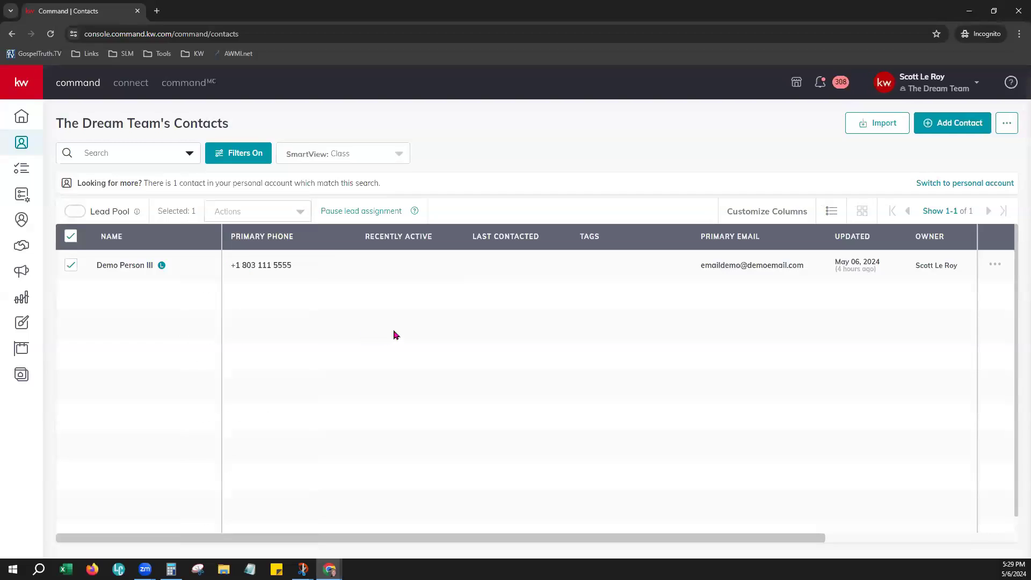